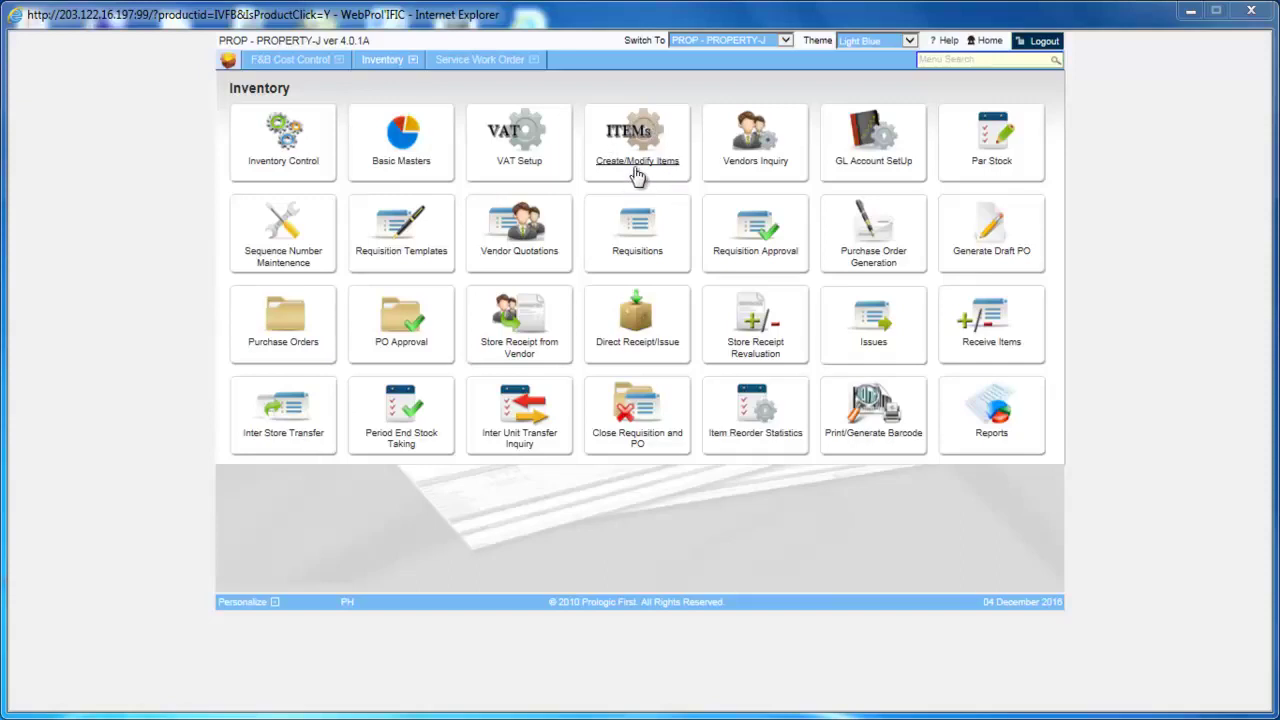
Step: Open the Create/Modify Items form and view the BLACK DOG and PINEAPPLE item records
left_click(637, 170)
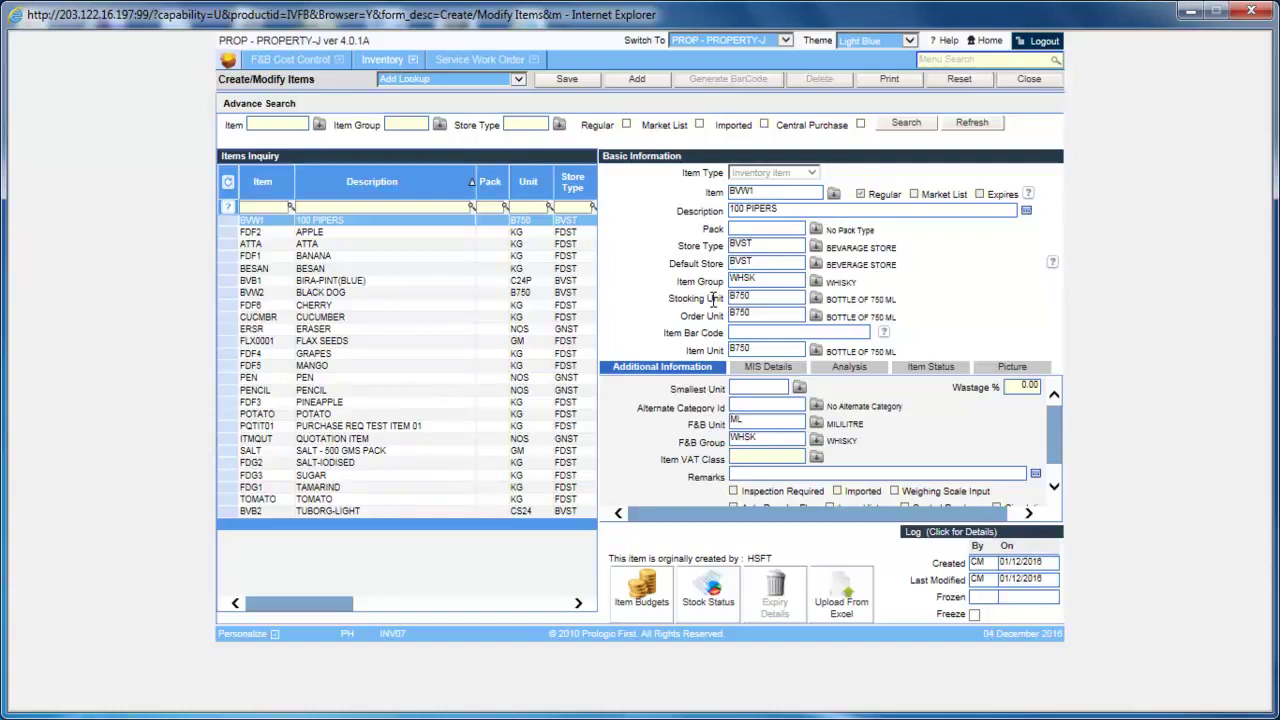
left_click(343, 298)
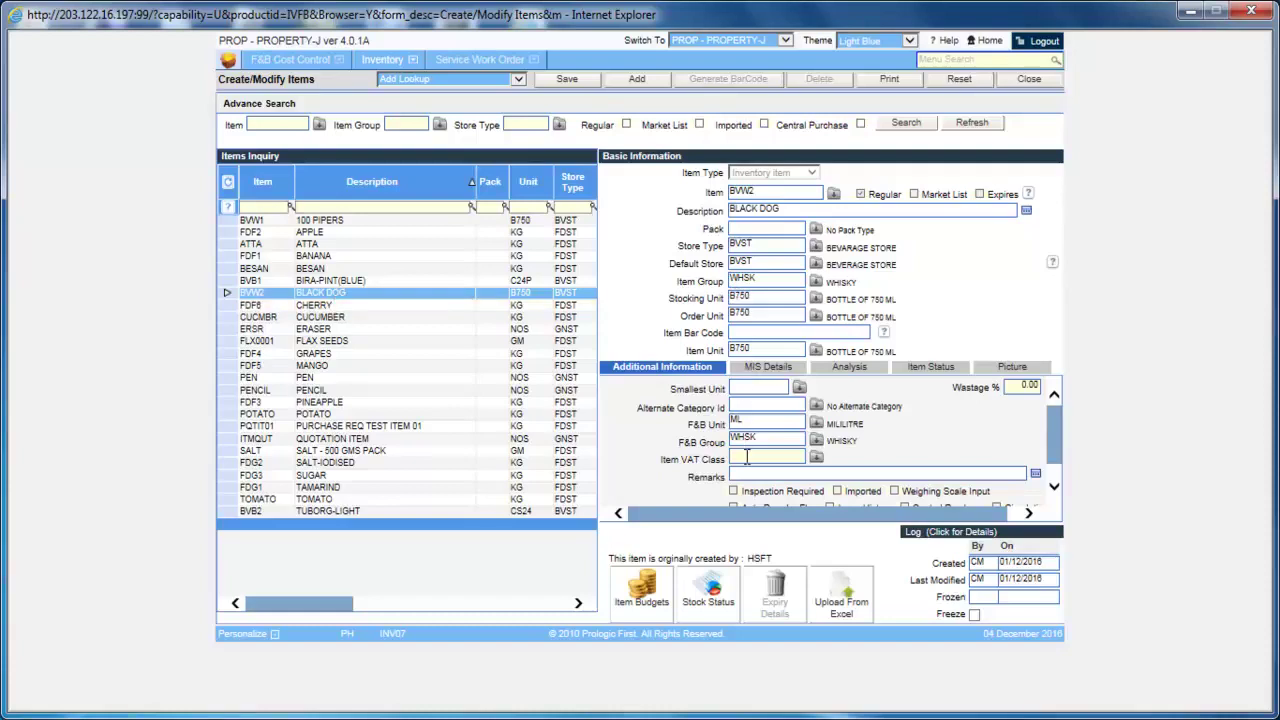
left_click(339, 404)
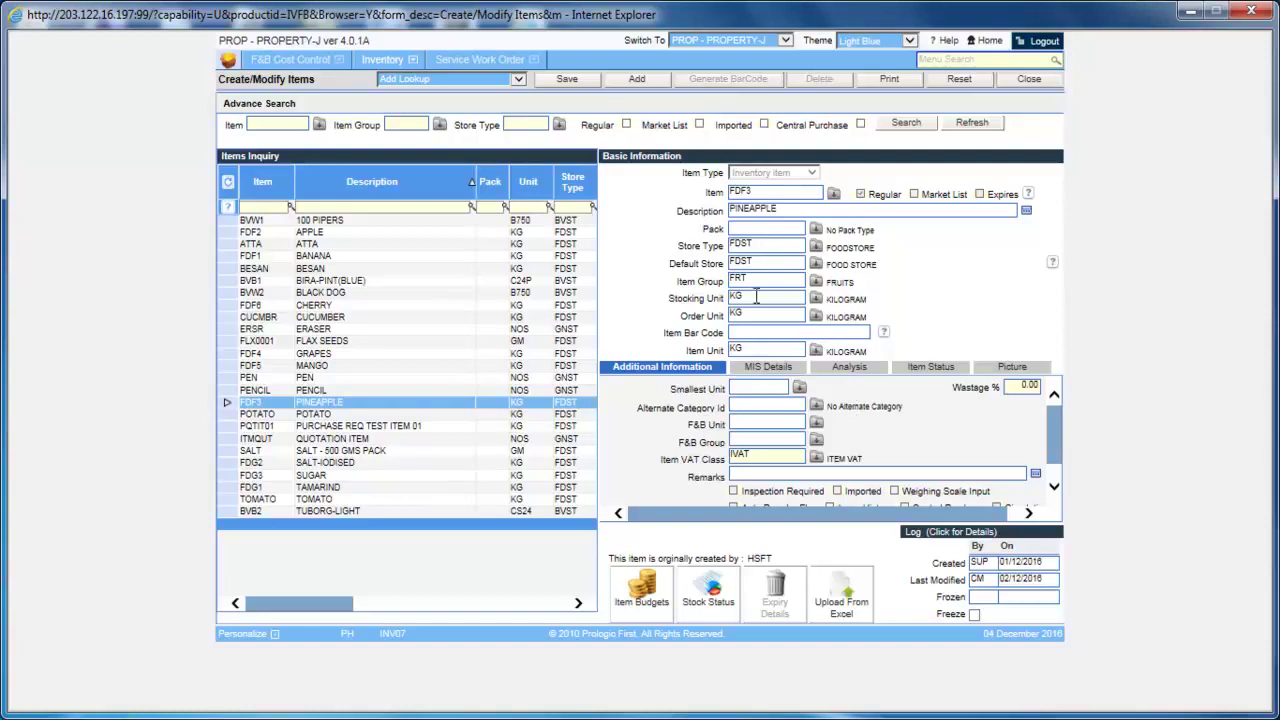
Step: Start a blank item record, download the INV07_ITEMS.xls template for uploading items, and open it in Excel
left_click(641, 82)
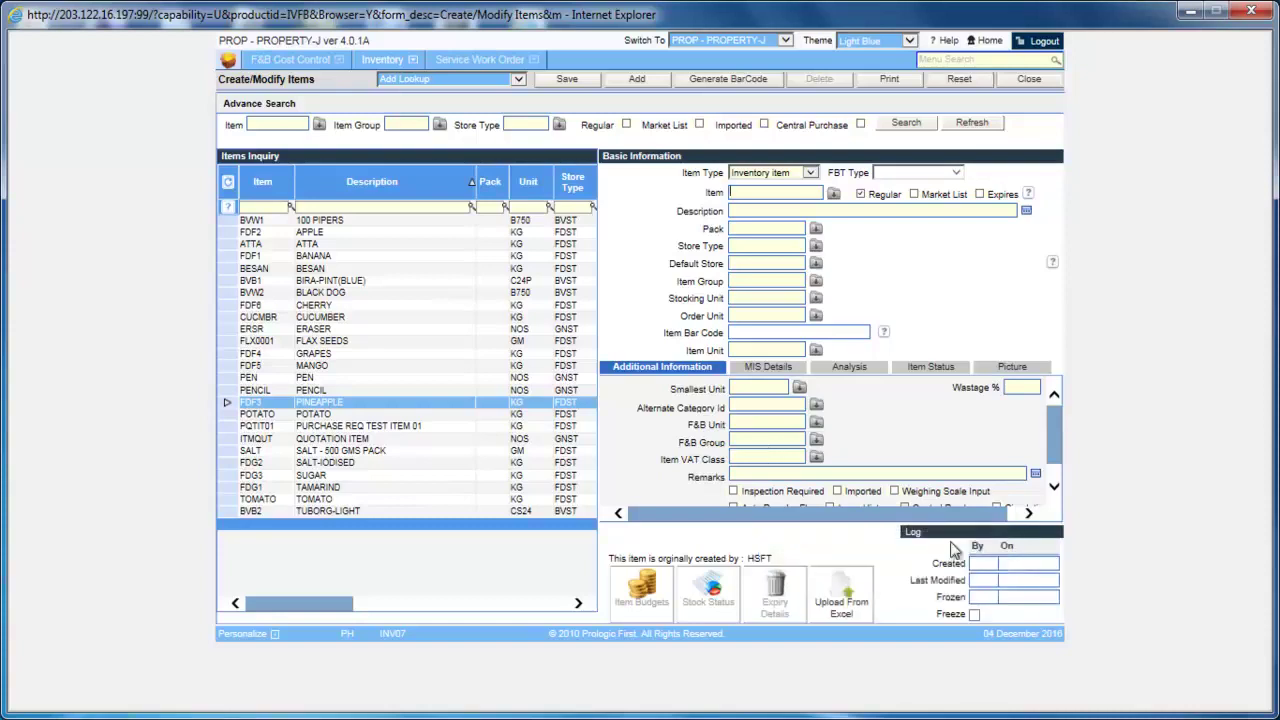
left_click(845, 605)
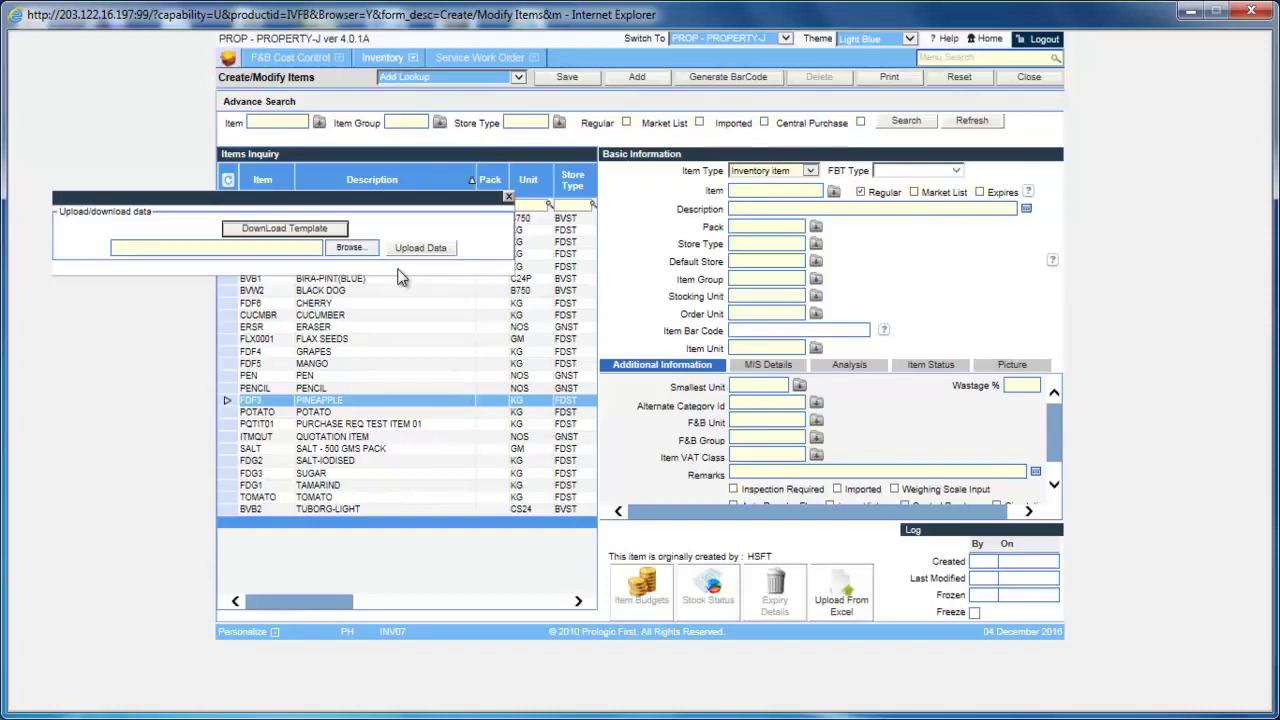
left_click(285, 232)
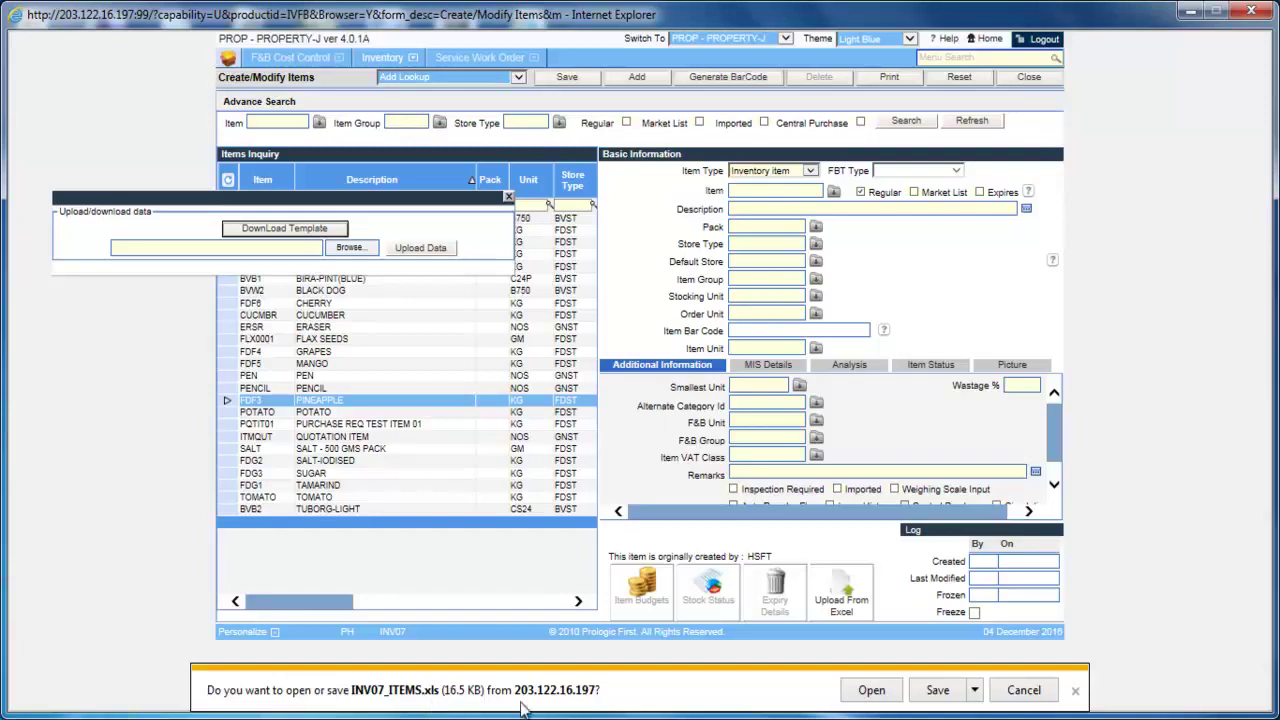
left_click(870, 690)
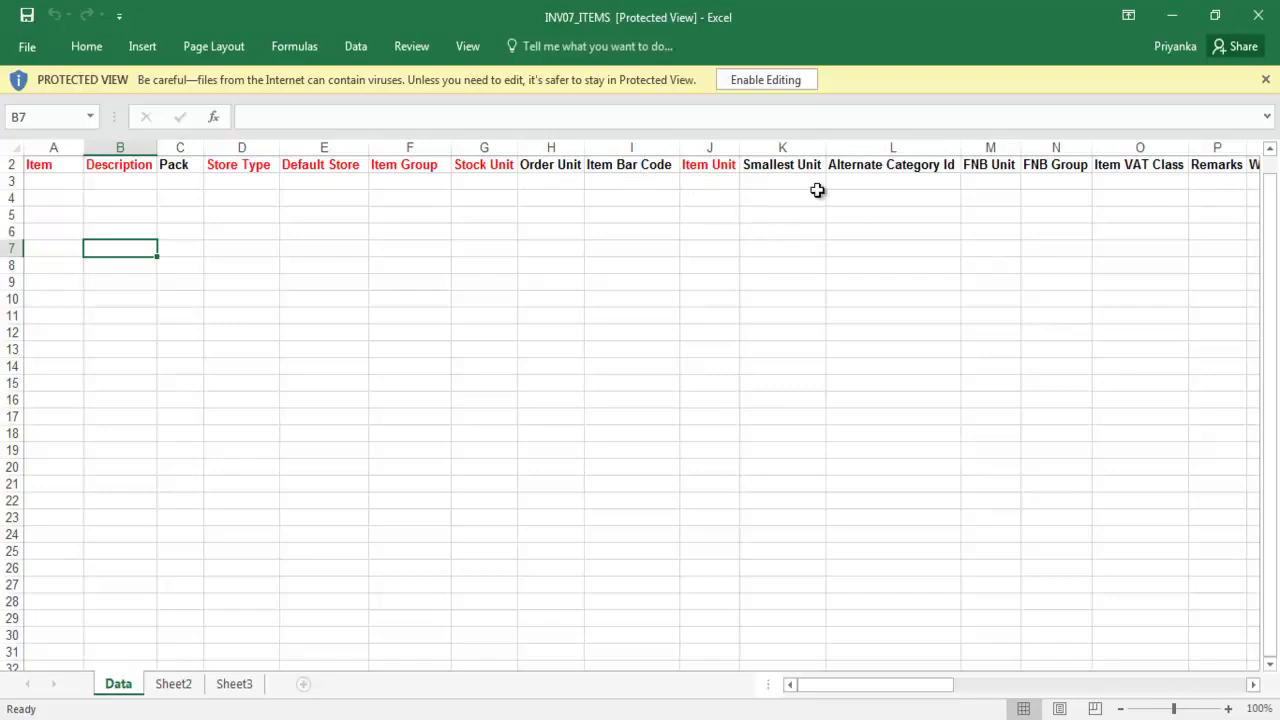
Step: Examine the remaining columns of the item upload template and close the workbook
left_click(958, 684)
left_click(958, 684)
left_click(1258, 18)
left_click(1258, 18)
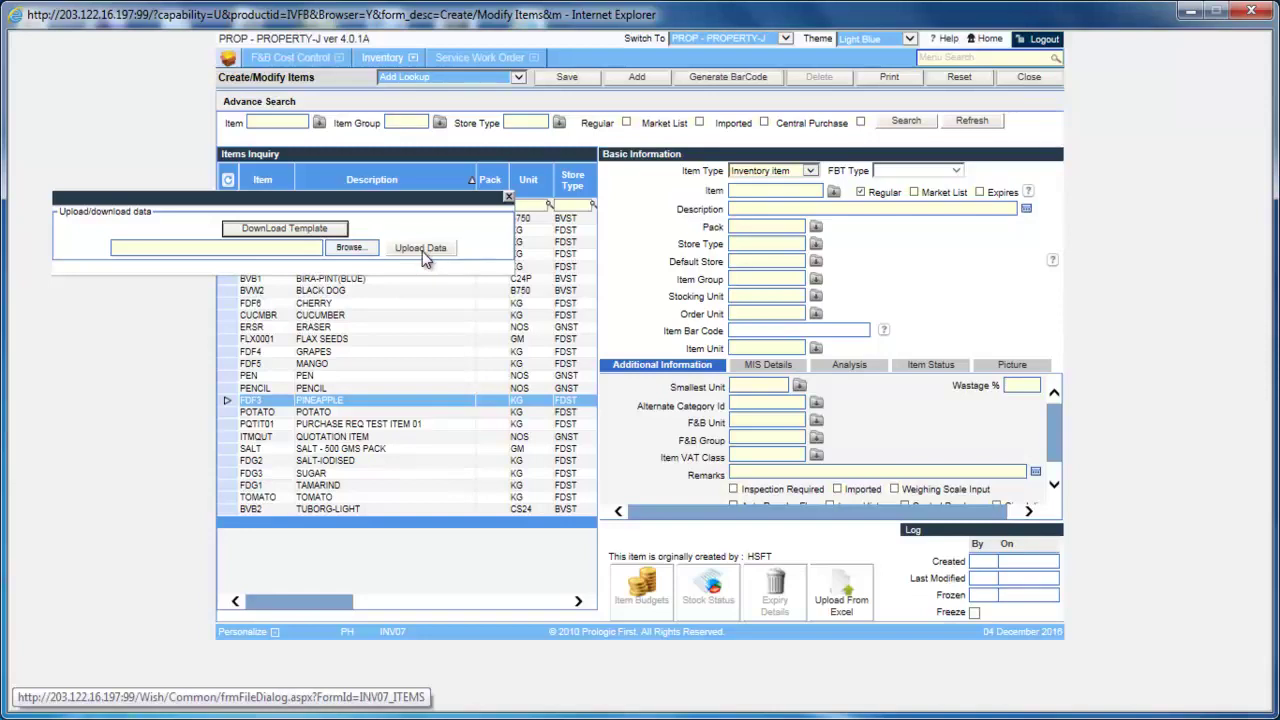
Step: Close the upload/download dialog, dismiss the mail alert, and go to the Item field of the blank record
left_click(509, 197)
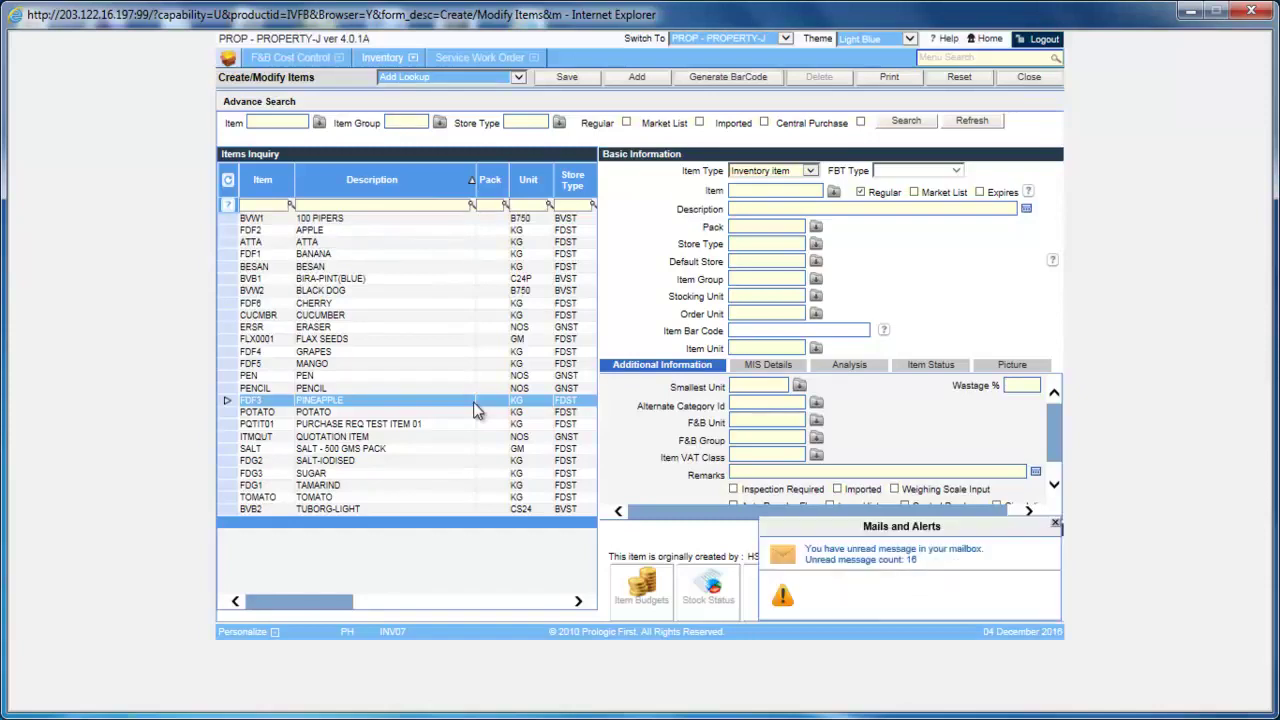
left_click(1056, 527)
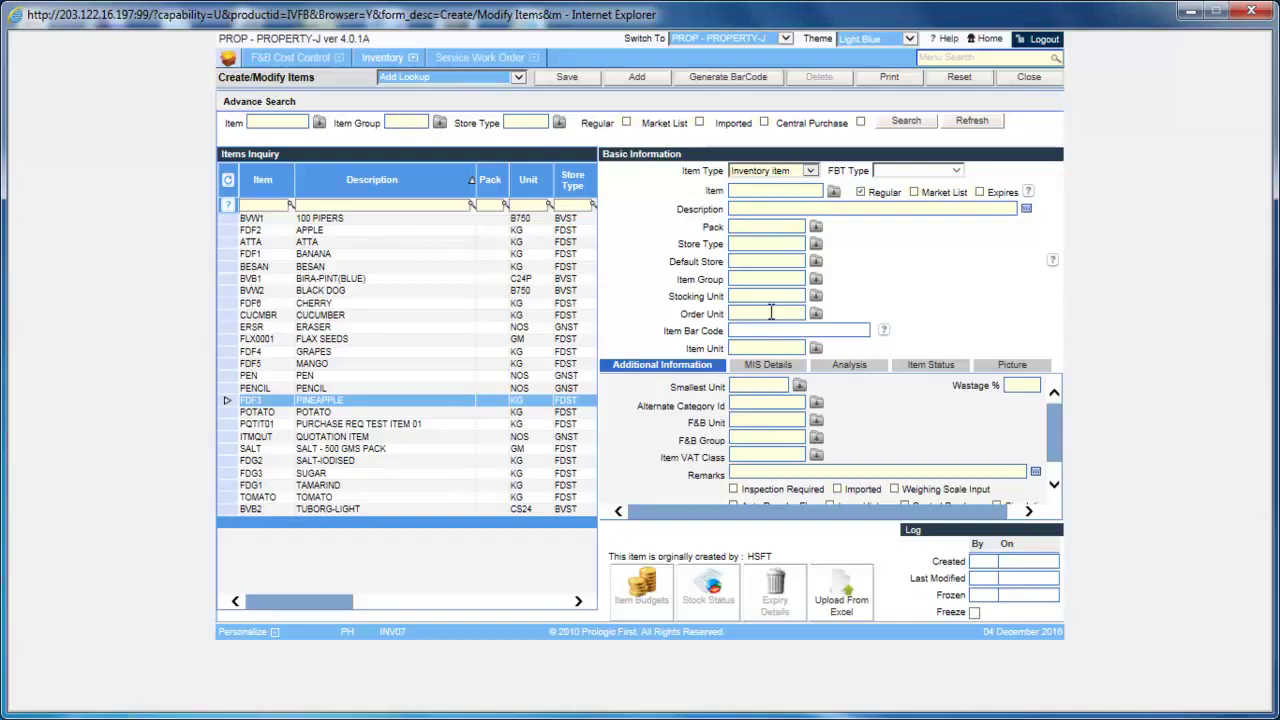
left_click(736, 192)
left_click(752, 195)
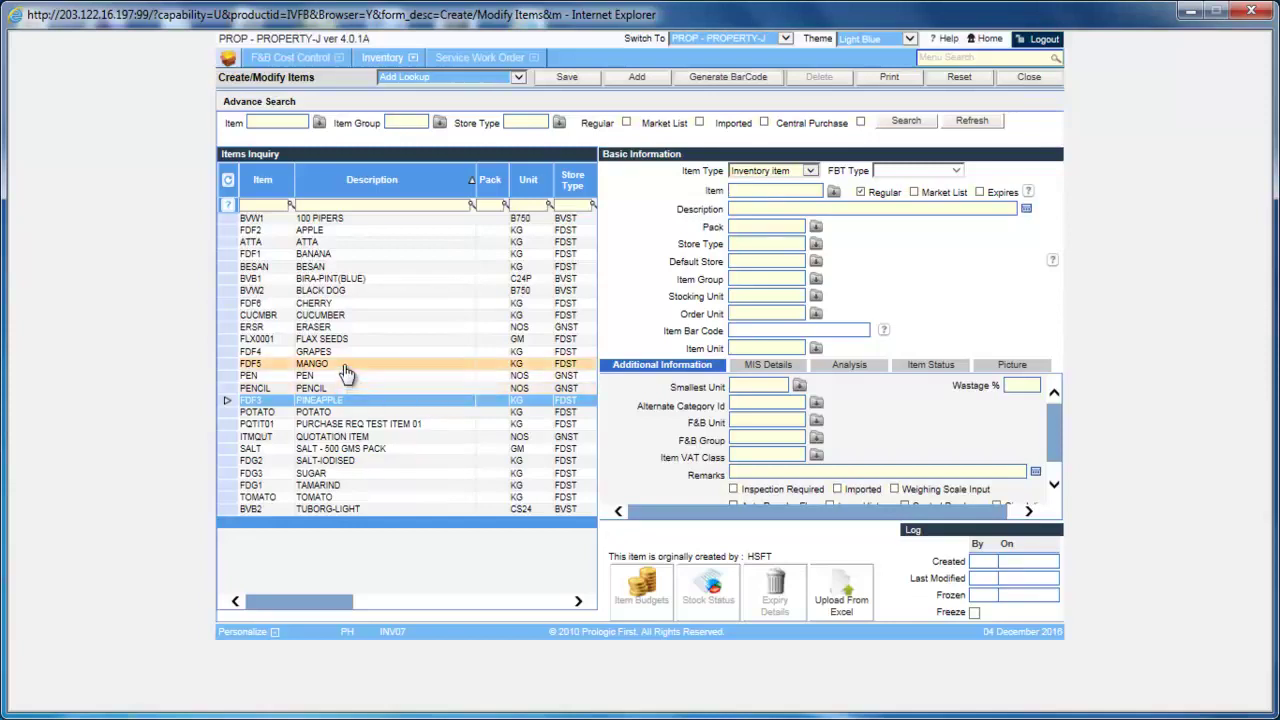
Step: Load the BANANA item and examine its basic information, including pack, default store, stocking unit and order unit
left_click(343, 258)
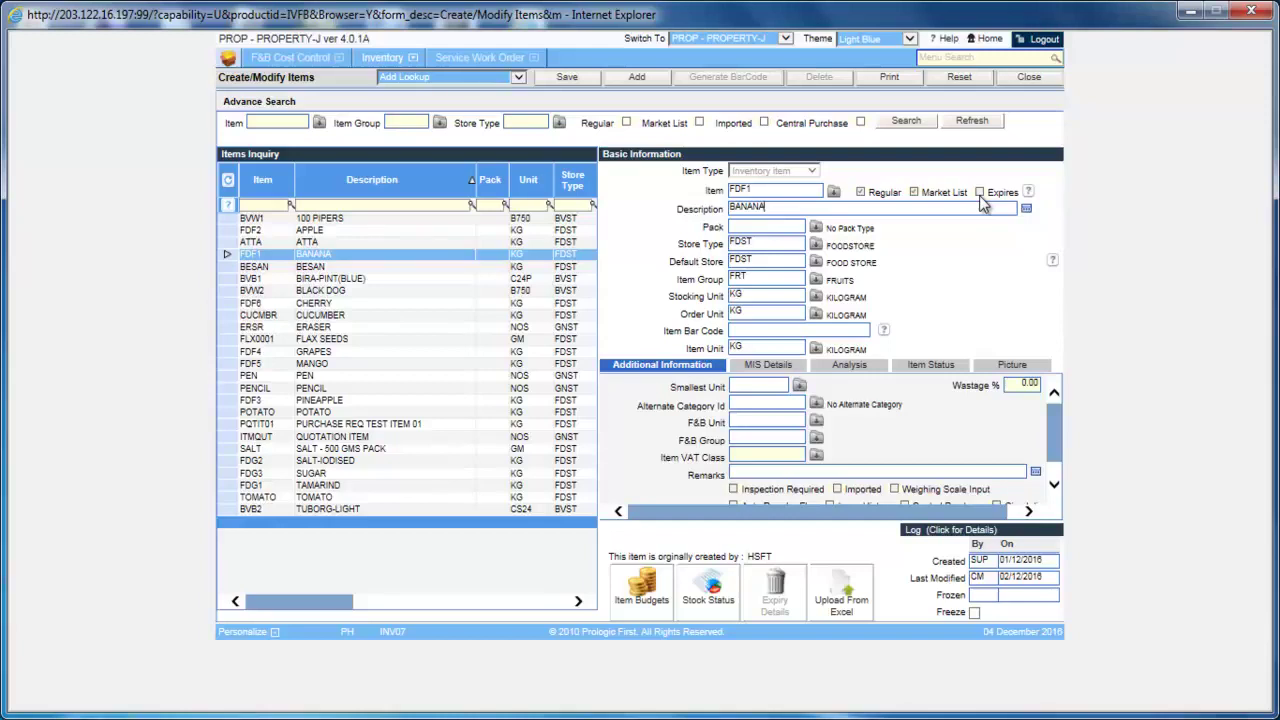
left_click(782, 230)
left_click(760, 261)
left_click(754, 313)
left_click(781, 294)
Step: Examine BANANA's additional information, including smallest unit, wastage percentage, remarks and the inspection and reorder flags
left_click(745, 385)
left_click(765, 474)
left_click(1053, 483)
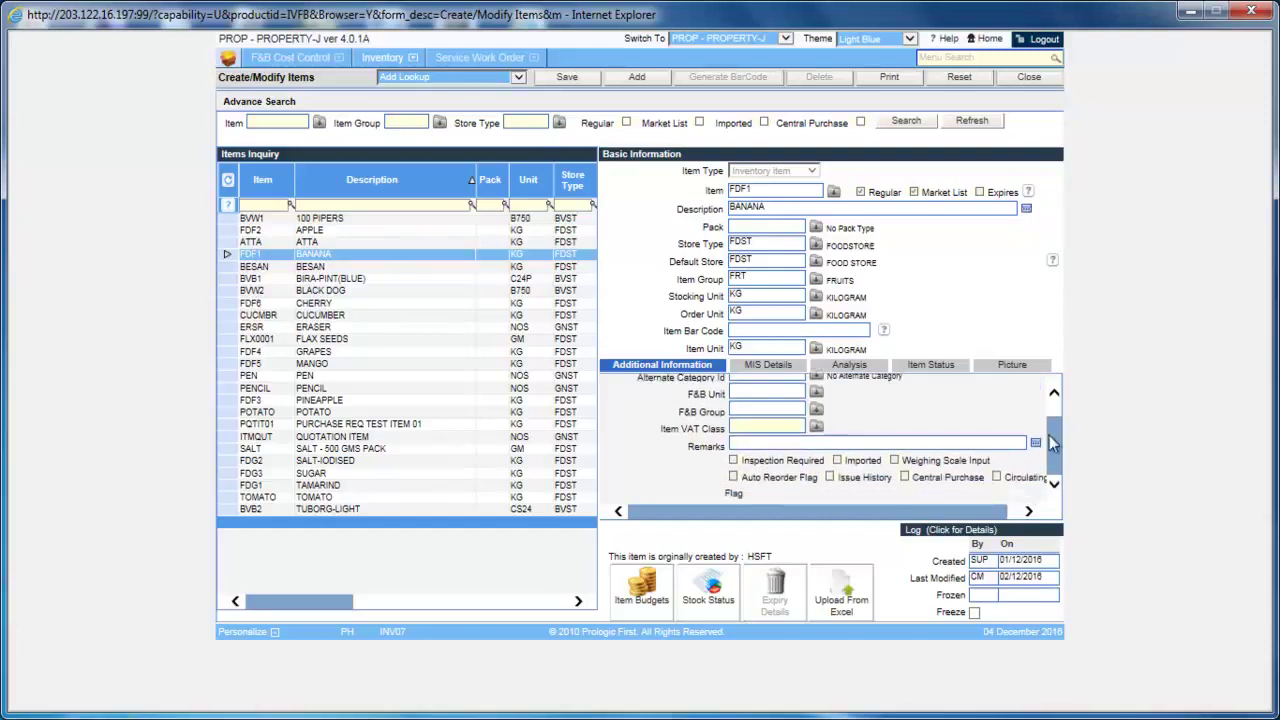
left_click(1052, 397)
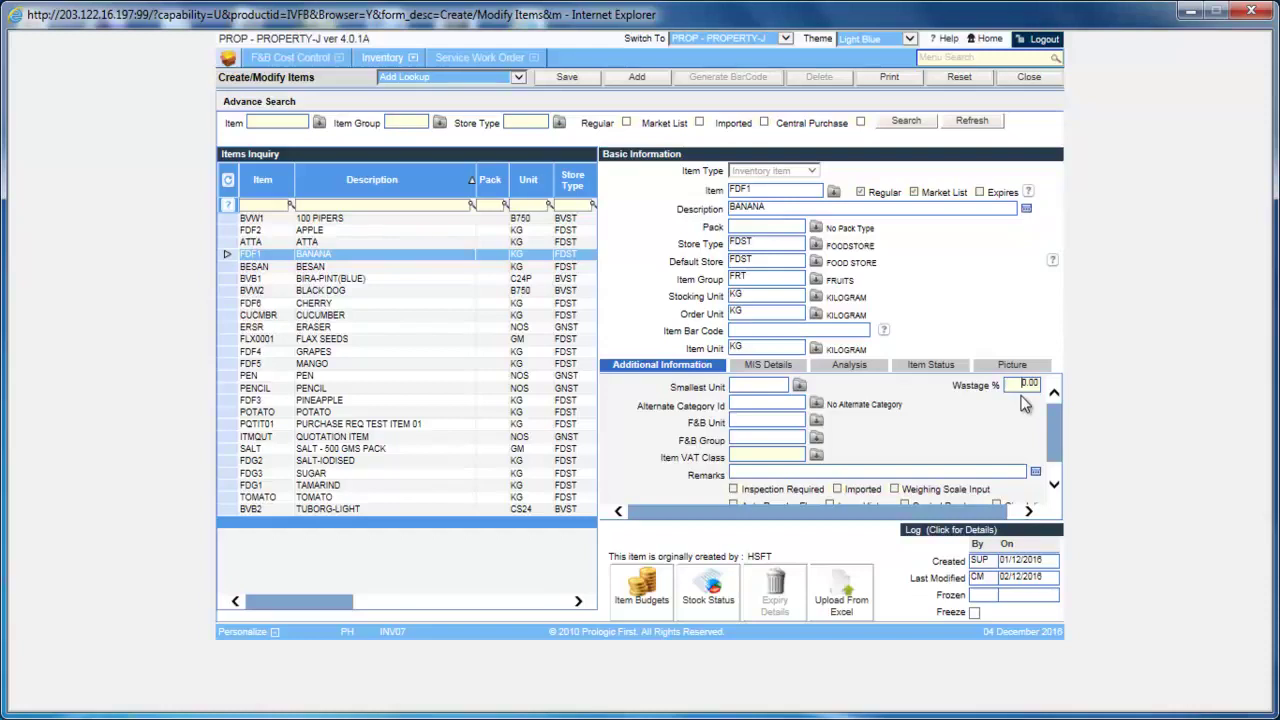
left_click(1054, 486)
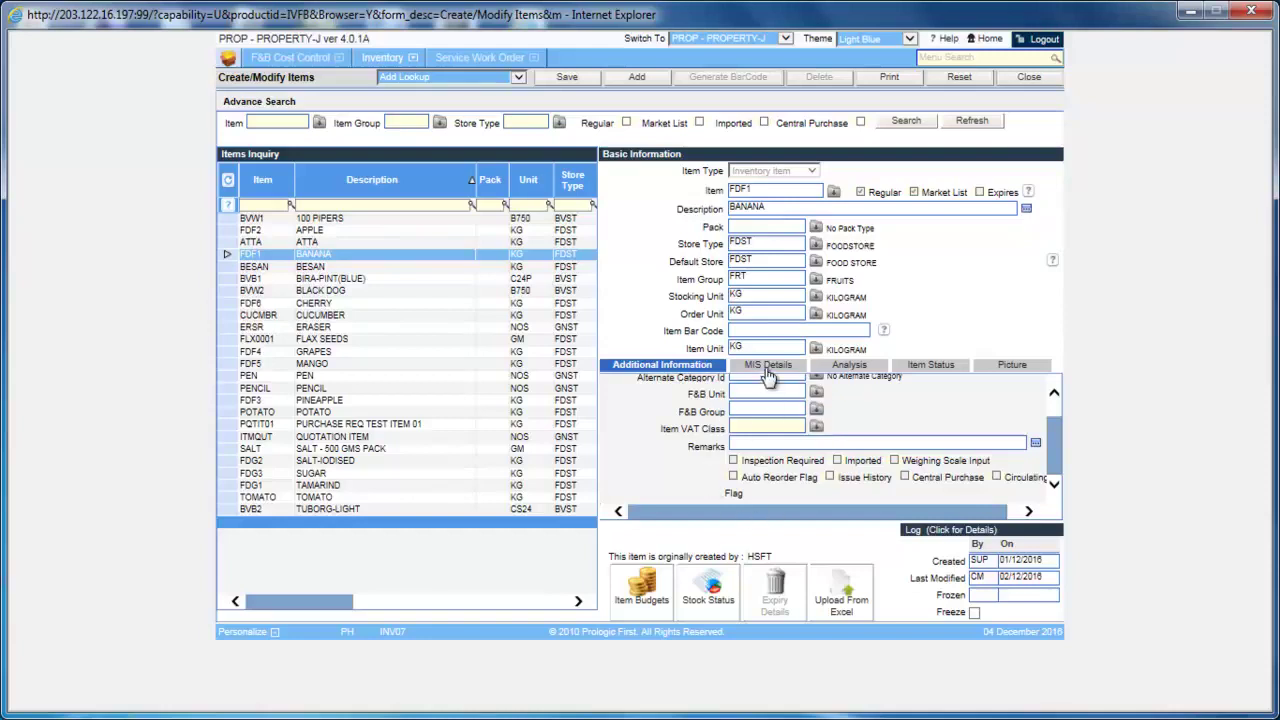
Step: View BANANA's MIS details, examining the reorder quantity and reorder % margin fields
left_click(768, 372)
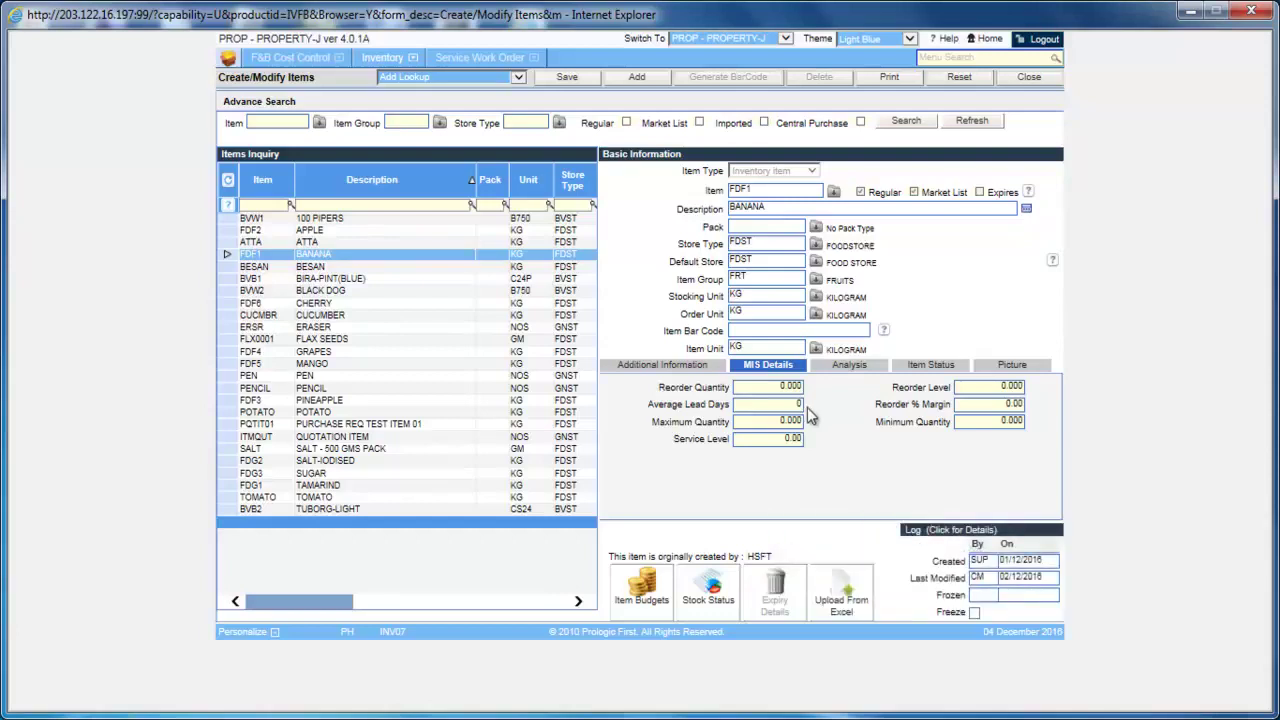
left_click(776, 388)
left_click(977, 406)
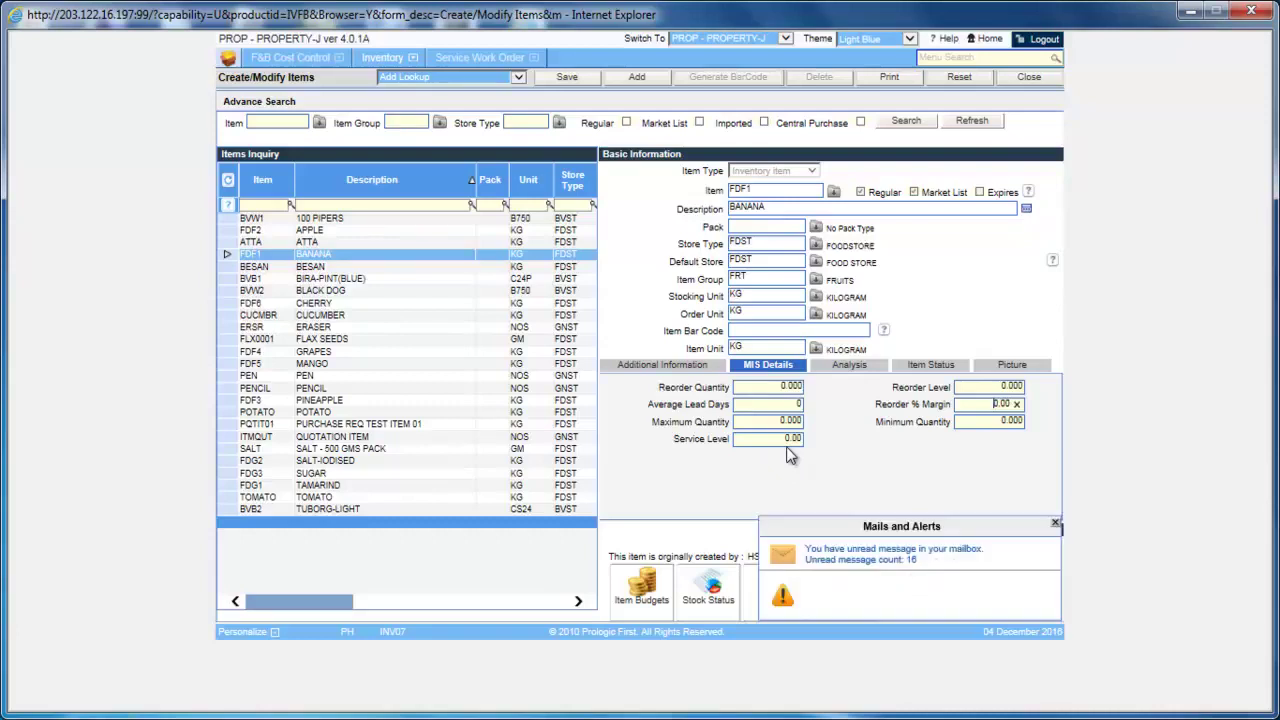
Step: Review BANANA's analysis, item status and picture details, then return to its additional information and dismiss the mail alert
left_click(852, 366)
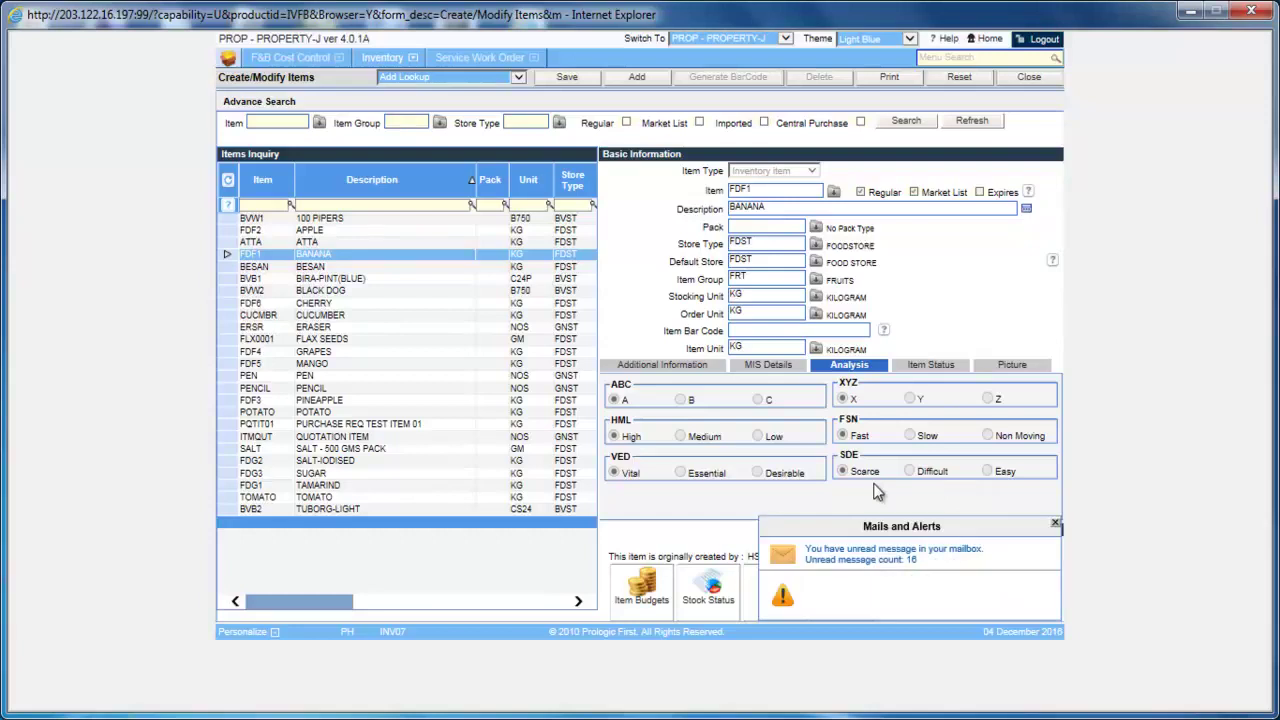
left_click(933, 366)
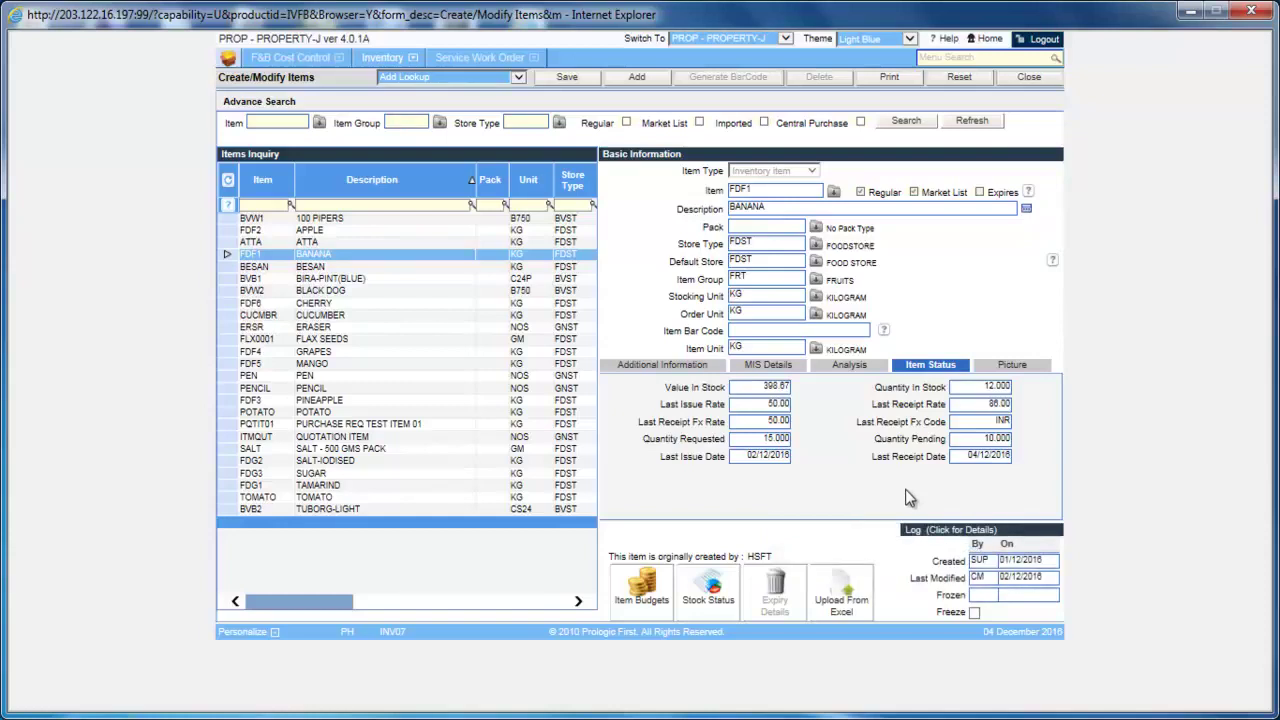
left_click(1022, 367)
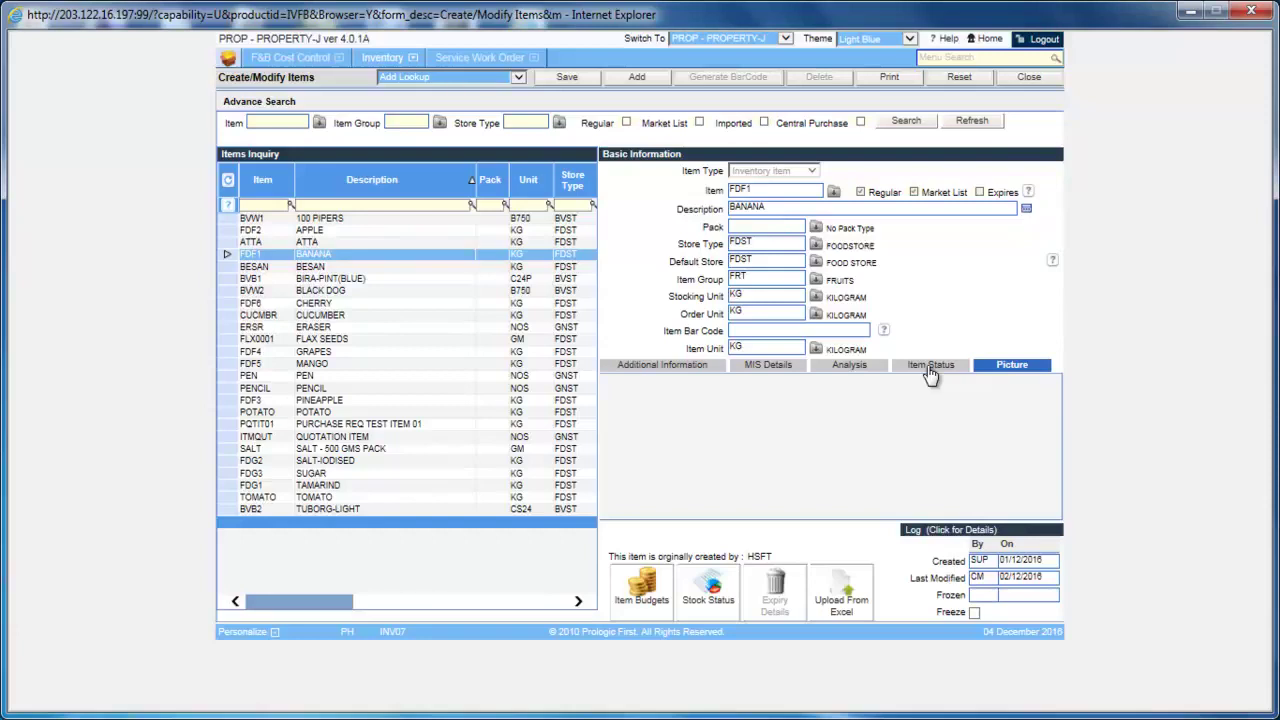
left_click(668, 367)
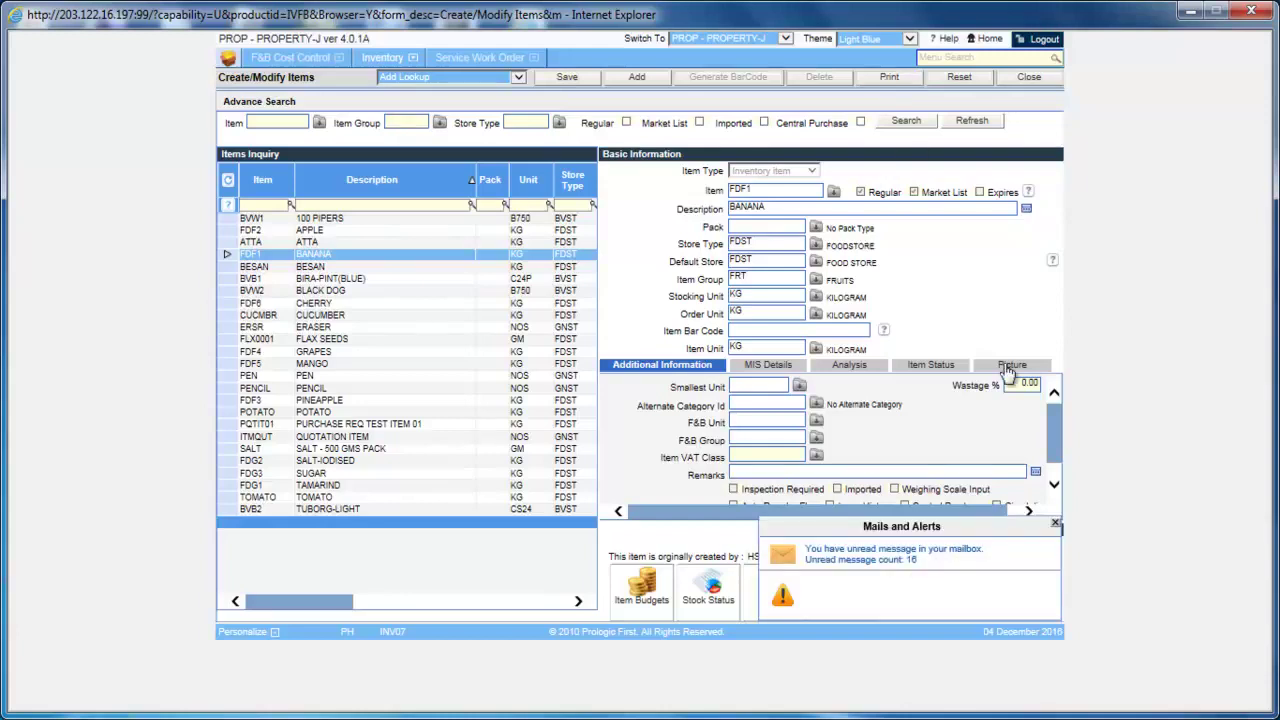
left_click(1055, 523)
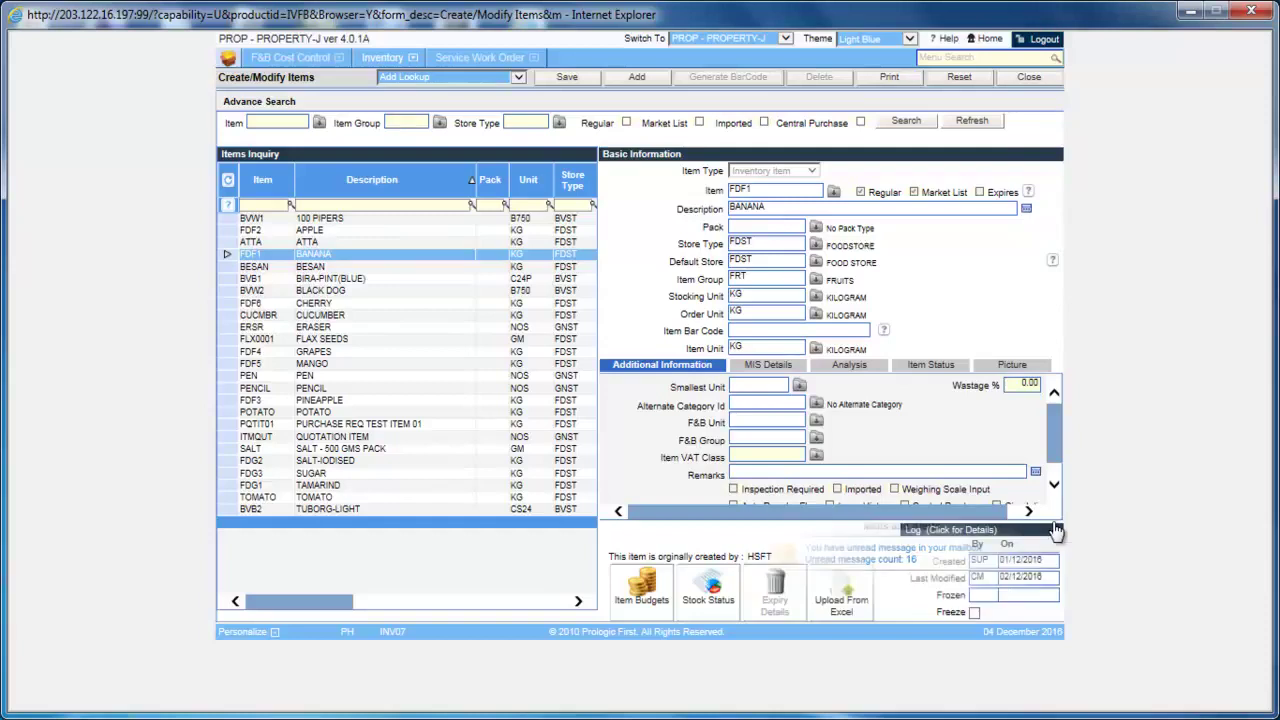